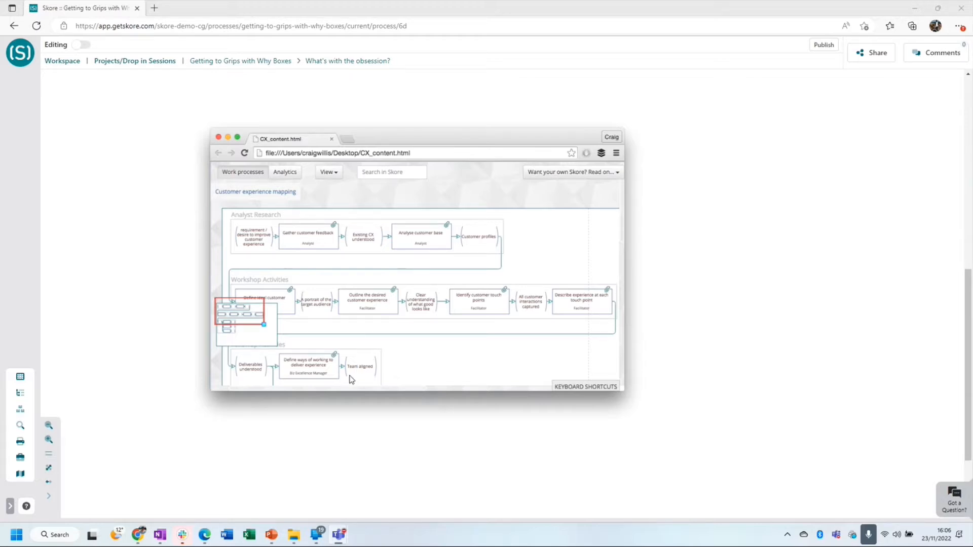
Open the "Let's look at an example" page of Getting to Grips with Why Boxes and turn on editing.
{"action": "scroll", "coordinate": [349, 380], "scroll_direction": "up", "scroll_amount": 10}
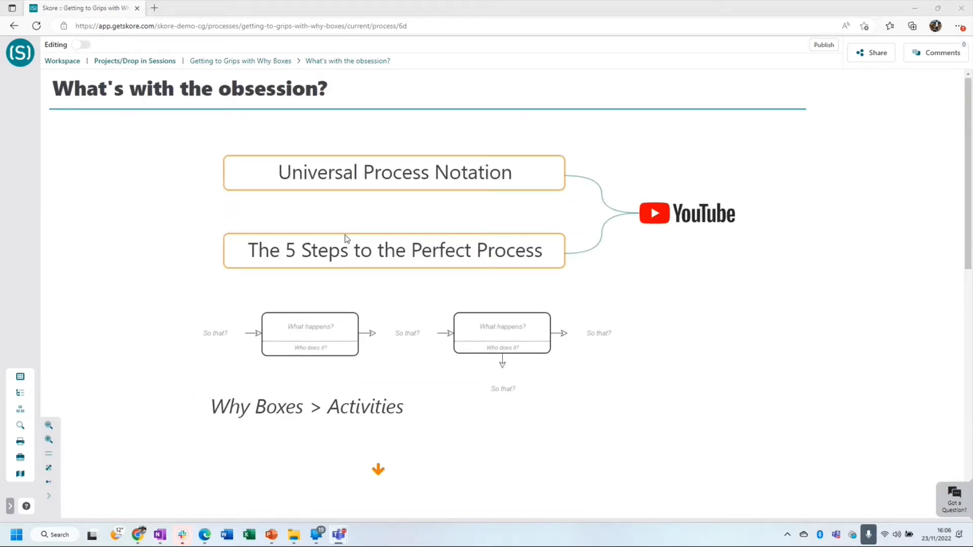
{"action": "left_click", "coordinate": [247, 62]}
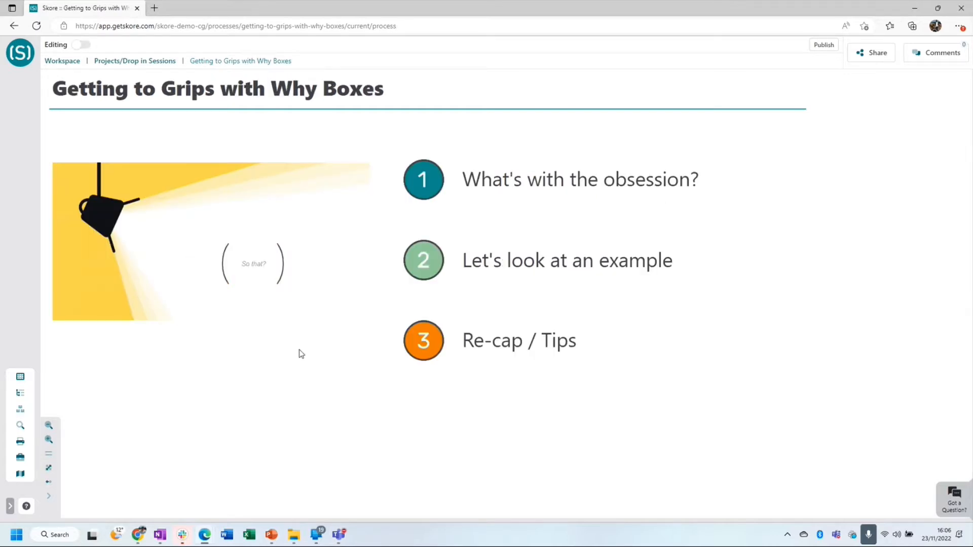
{"action": "left_click", "coordinate": [580, 270]}
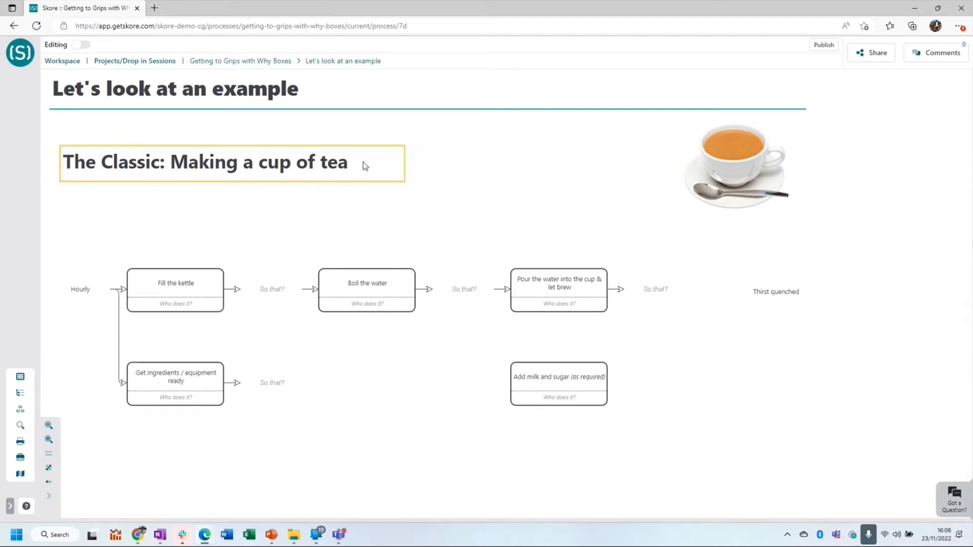
{"action": "left_click", "coordinate": [78, 45]}
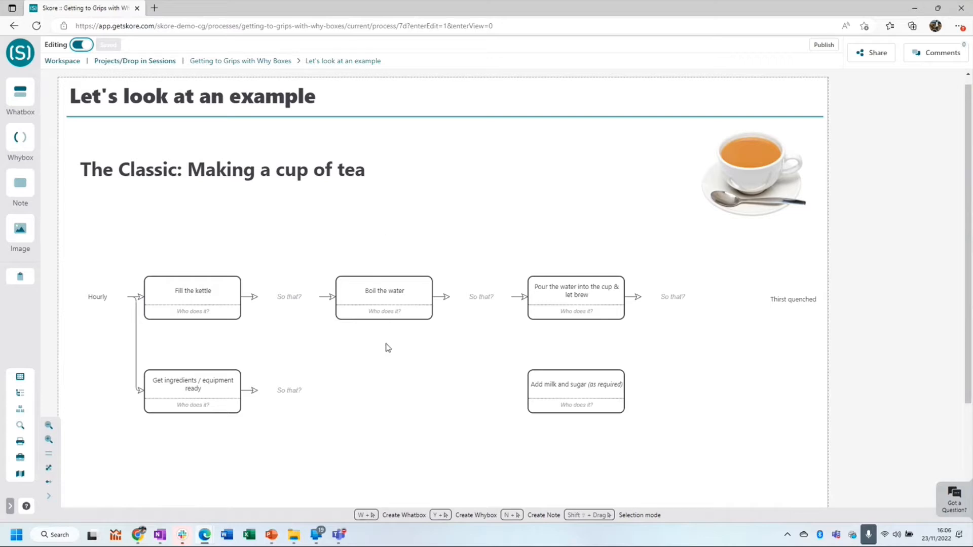
Examine the cup-of-tea process flow up close, from the Hourly trigger through its activities and empty why boxes.
{"action": "scroll", "coordinate": [365, 444], "scroll_direction": "down", "scroll_amount": 3}
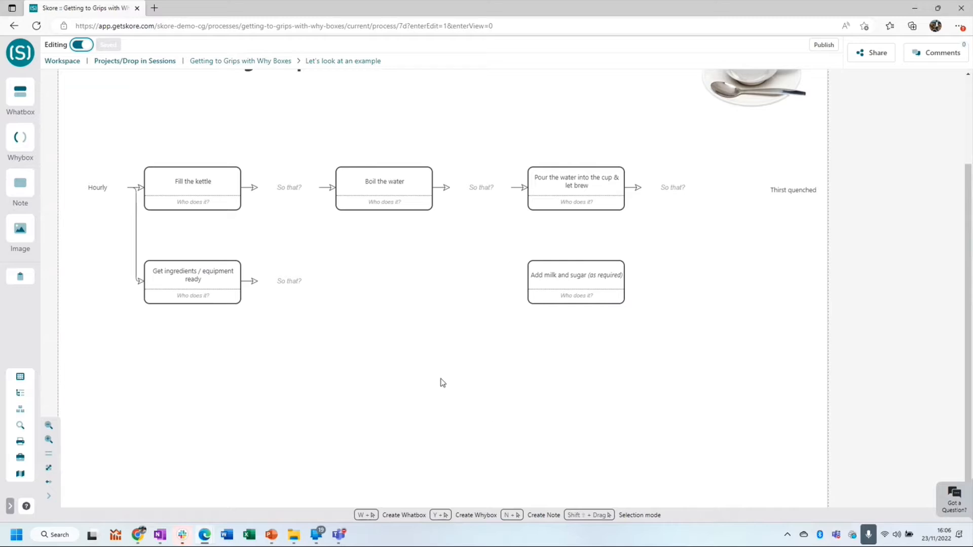
{"action": "scroll", "coordinate": [441, 384], "scroll_direction": "up", "scroll_amount": 3}
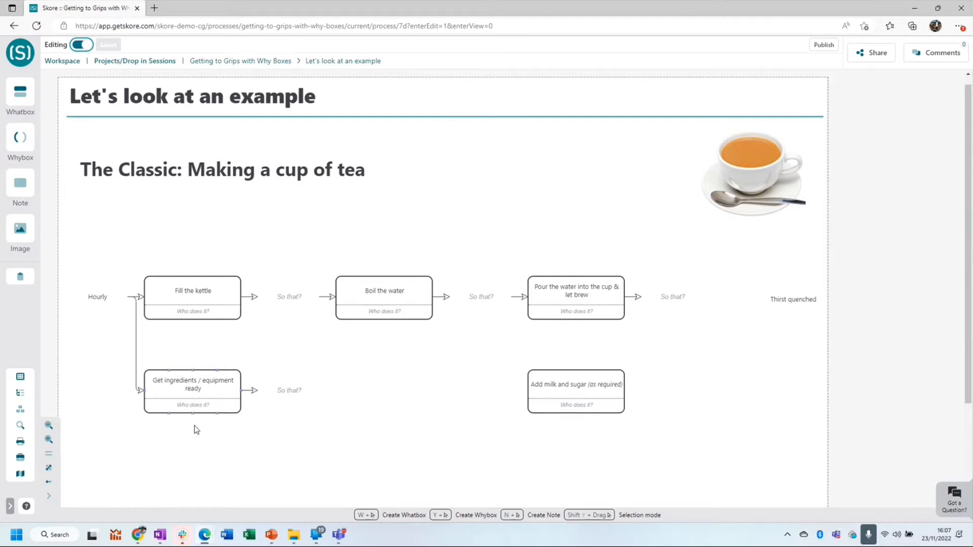
{"action": "left_click", "coordinate": [49, 440]}
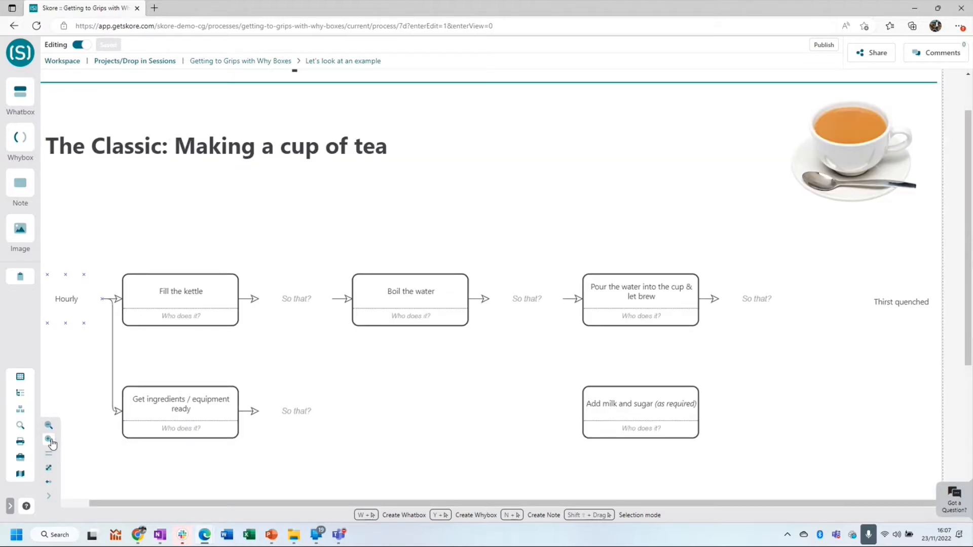
{"action": "left_click", "coordinate": [50, 440]}
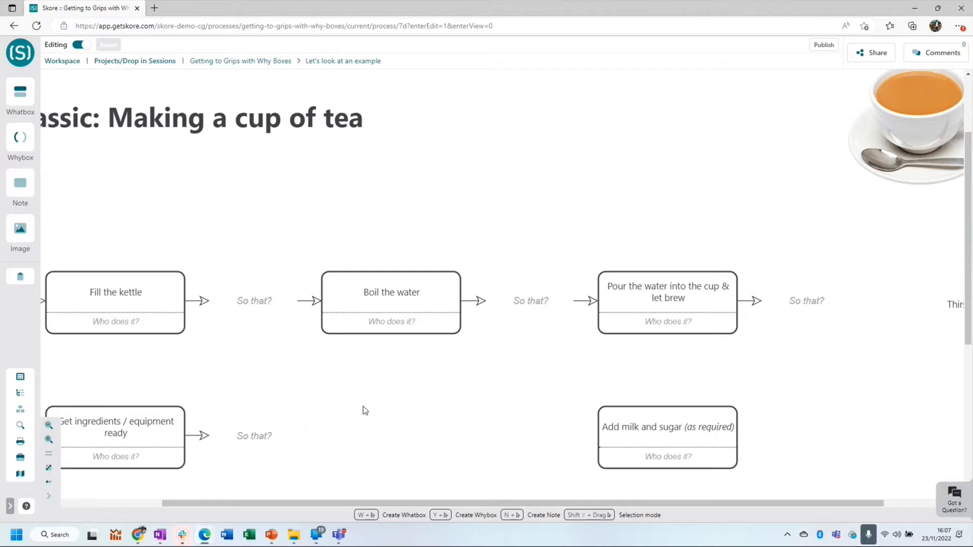
{"action": "left_click_drag", "start_coordinate": [388, 410], "coordinate": [529, 362]}
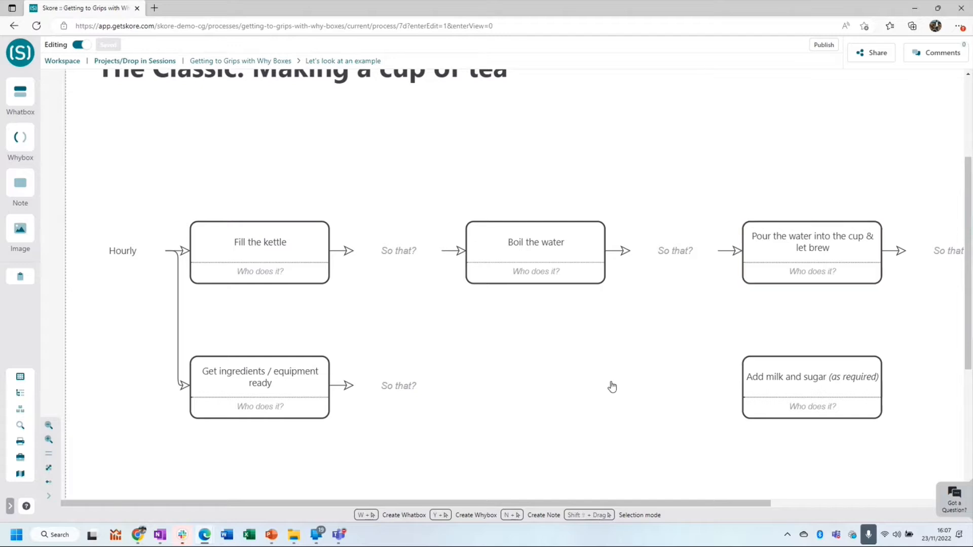
{"action": "left_click_drag", "start_coordinate": [610, 387], "coordinate": [462, 390]}
{"action": "scroll", "coordinate": [556, 390], "scroll_direction": "left", "scroll_amount": 3}
{"action": "left_click", "coordinate": [285, 251]}
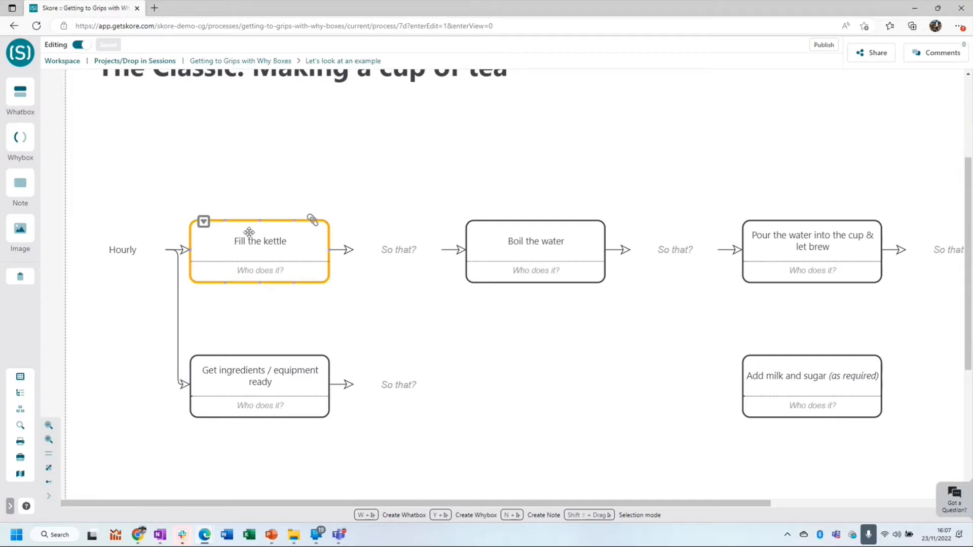
Fill in the why box between "Fill the kettle" and "Boil the water" with "Has the correct amount of water in".
{"action": "double_click", "coordinate": [381, 266]}
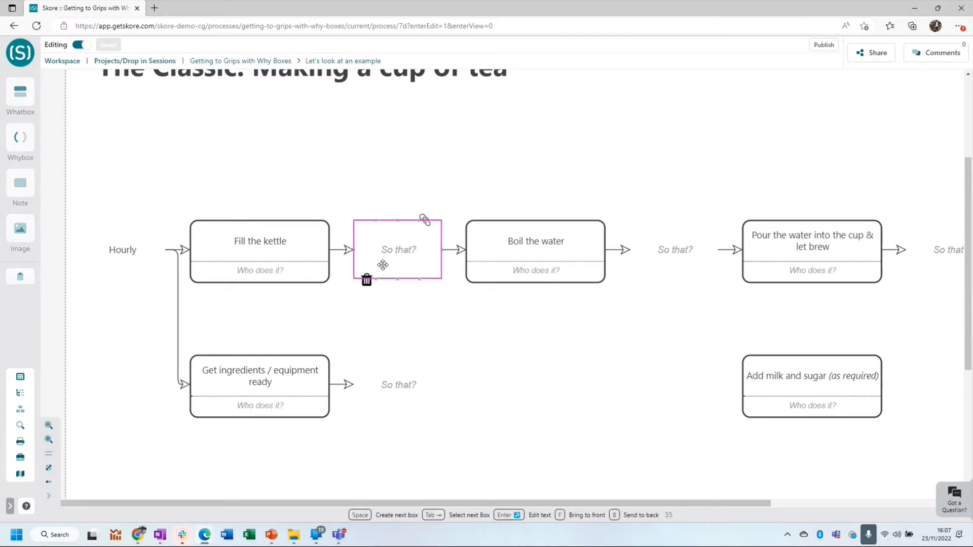
{"action": "left_click", "coordinate": [295, 383]}
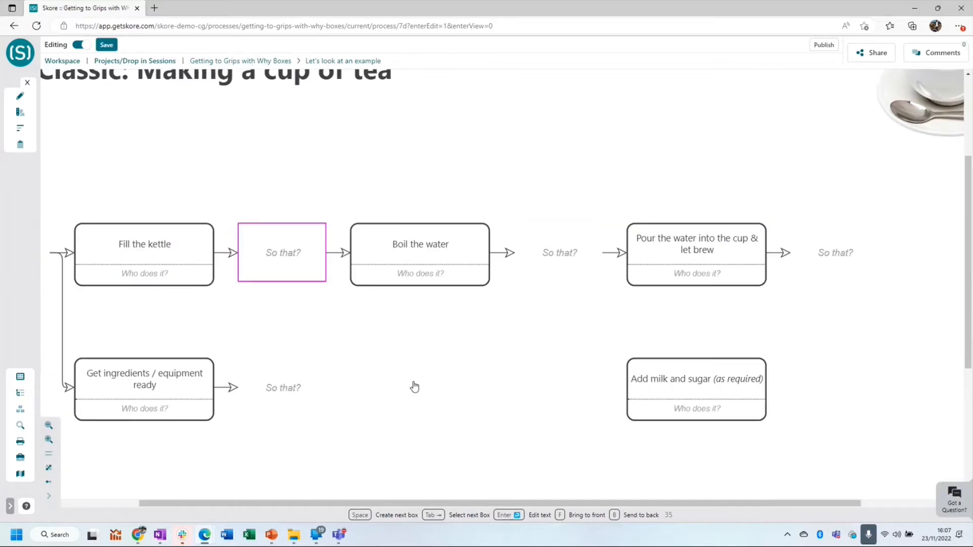
{"action": "left_click", "coordinate": [304, 264]}
{"action": "double_click", "coordinate": [290, 263]}
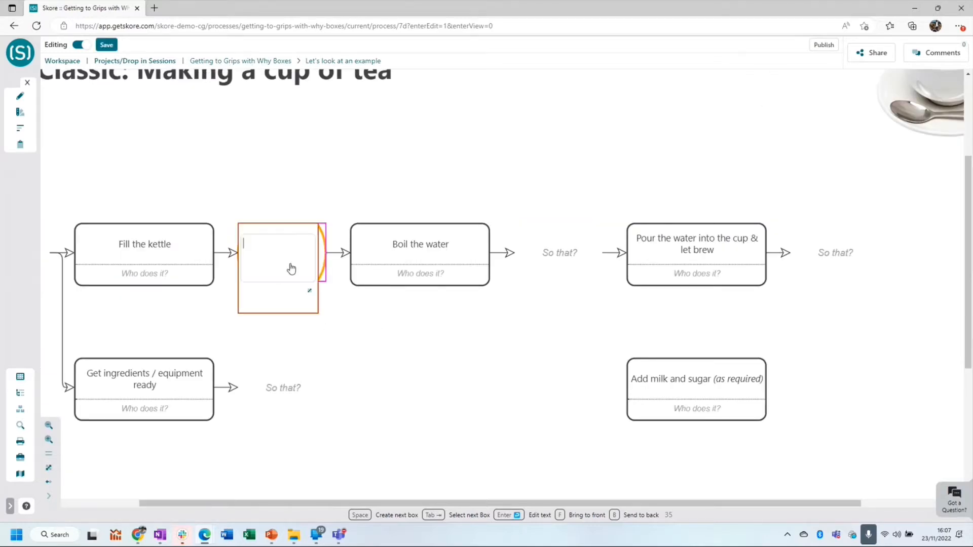
{"action": "type", "text": "Has the correct amount of water in"}
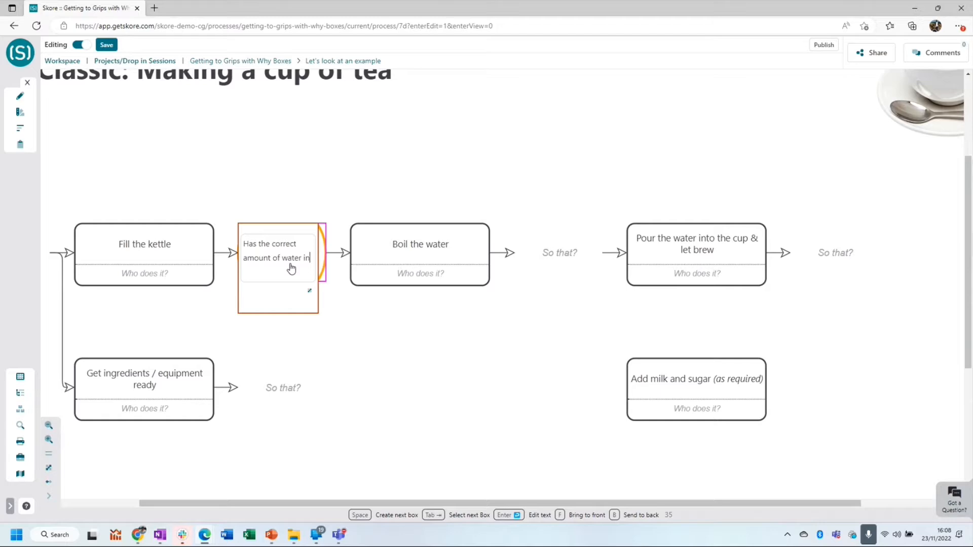
{"action": "key", "text": "Return"}
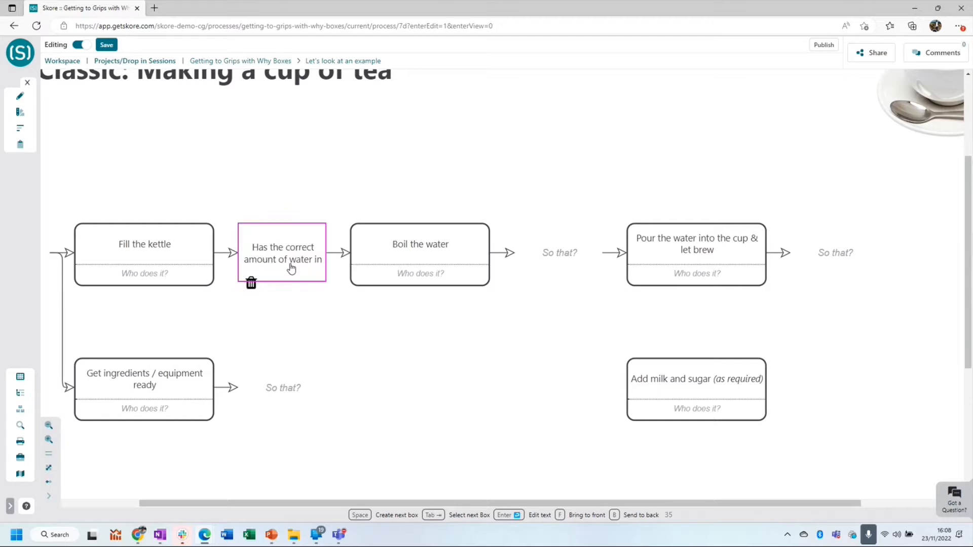
{"action": "left_click", "coordinate": [312, 343]}
Replace the text of the why box after "Fill the kettle" with "Full kettle".
{"action": "left_click_drag", "start_coordinate": [338, 343], "coordinate": [453, 308]}
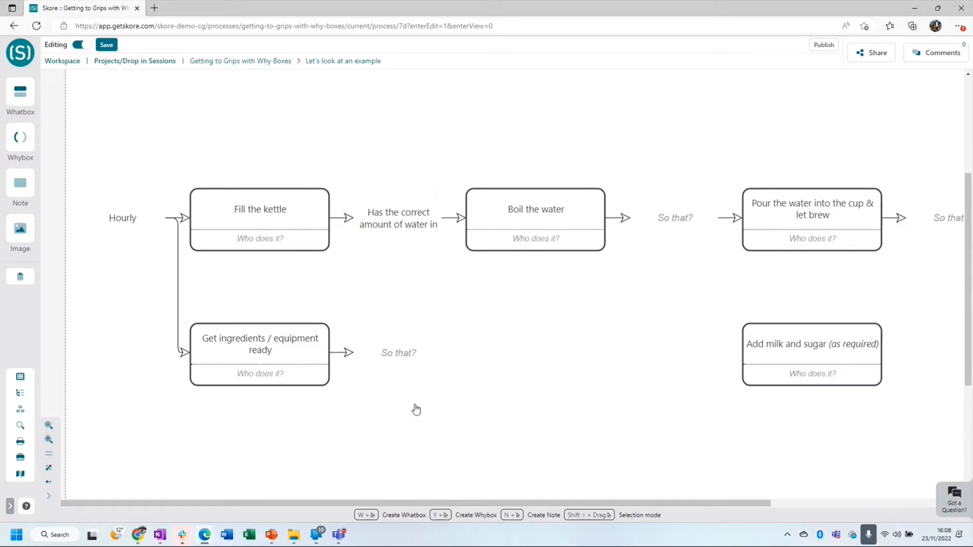
{"action": "left_click", "coordinate": [308, 221]}
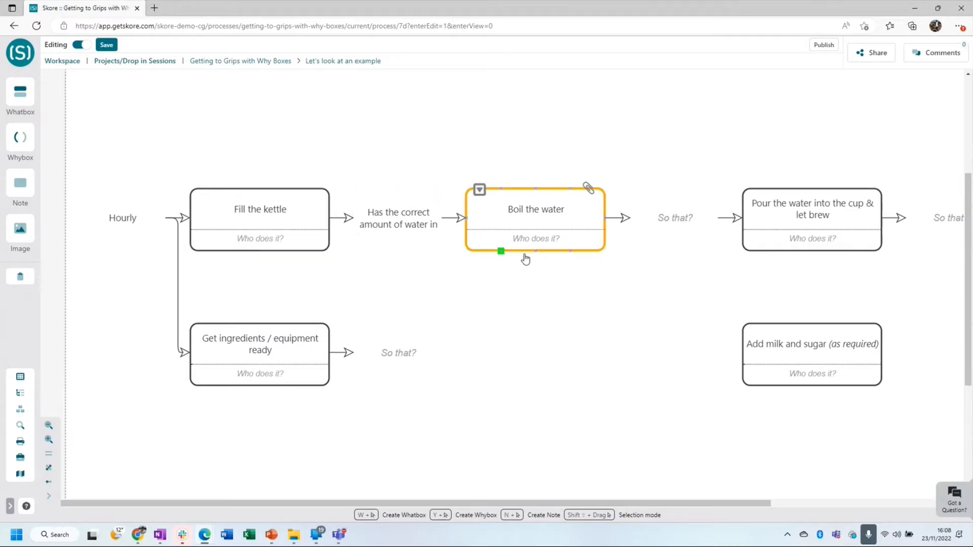
{"action": "left_click_drag", "start_coordinate": [569, 325], "coordinate": [456, 341]}
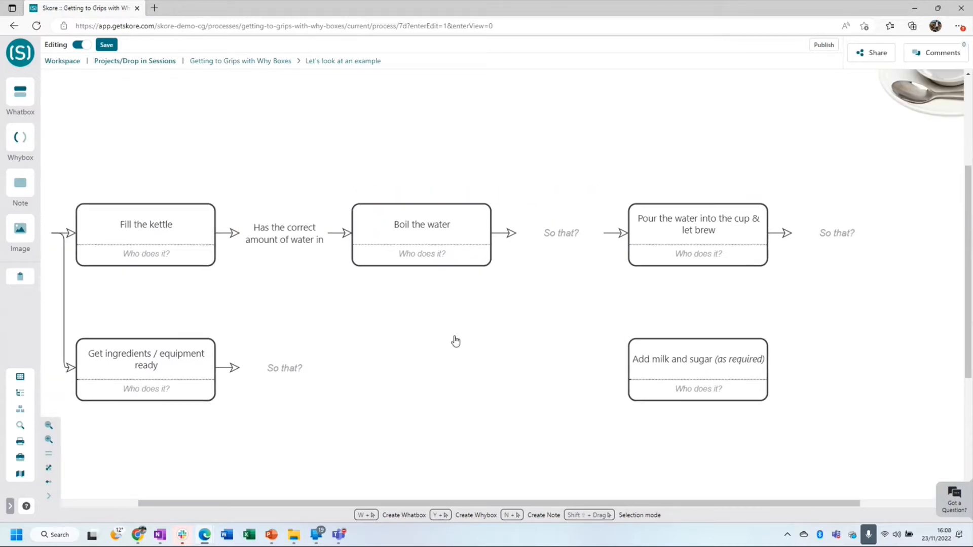
{"action": "left_click", "coordinate": [429, 242]}
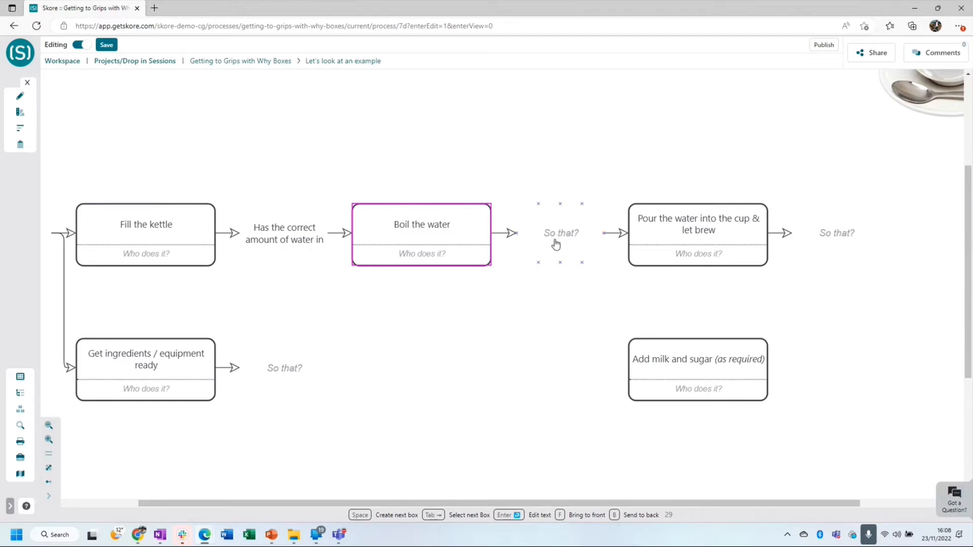
{"action": "left_click_drag", "start_coordinate": [343, 310], "coordinate": [437, 310]}
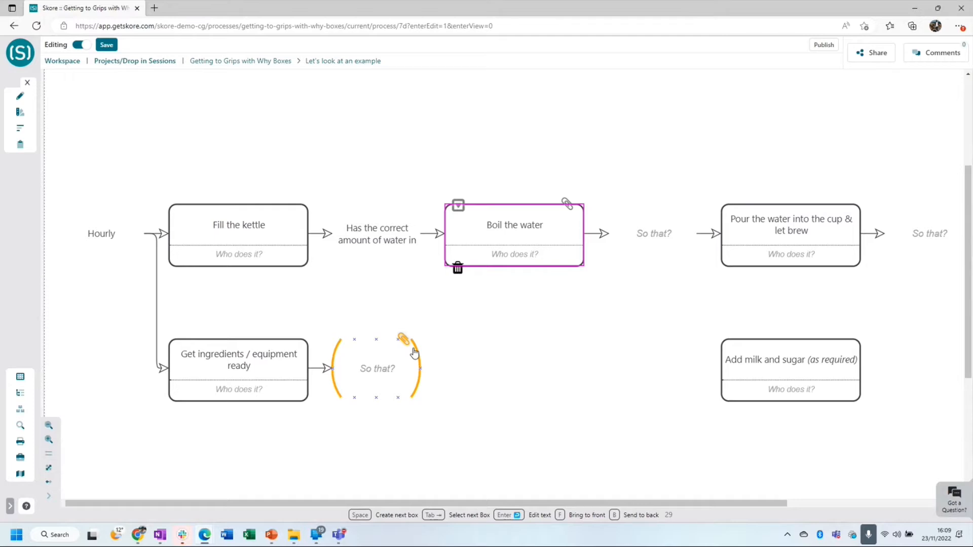
{"action": "double_click", "coordinate": [387, 245]}
{"action": "left_click", "coordinate": [387, 246]}
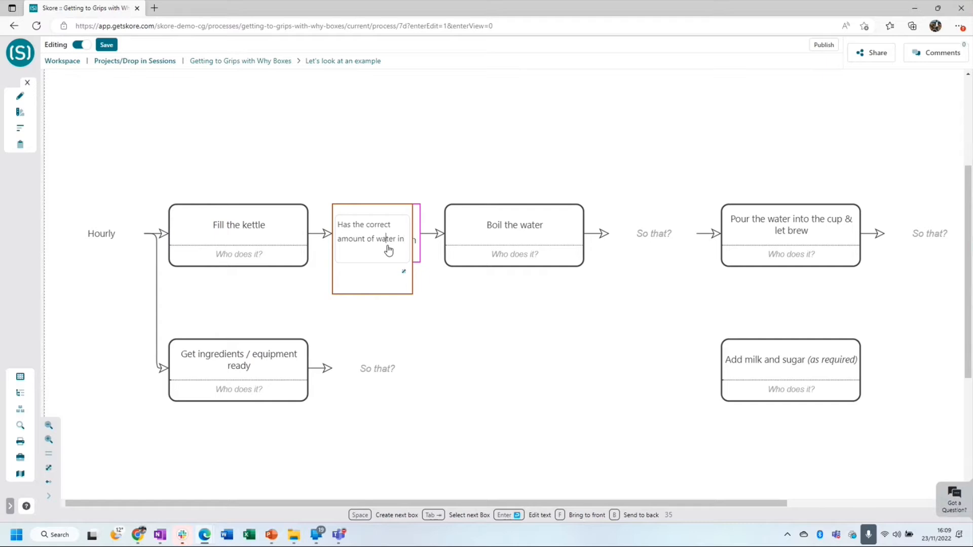
{"action": "triple_click", "coordinate": [389, 249]}
{"action": "type", "text": "kettle"}
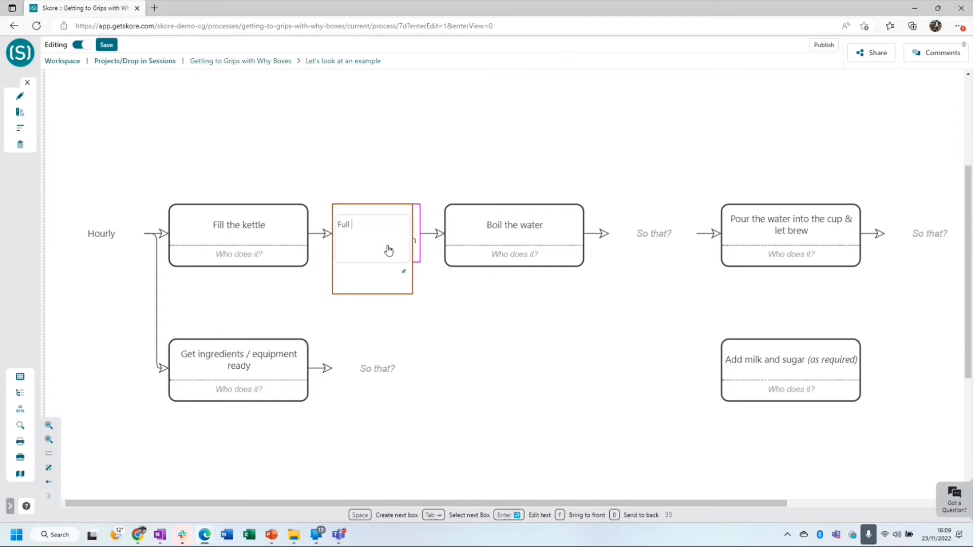
{"action": "left_click", "coordinate": [519, 317]}
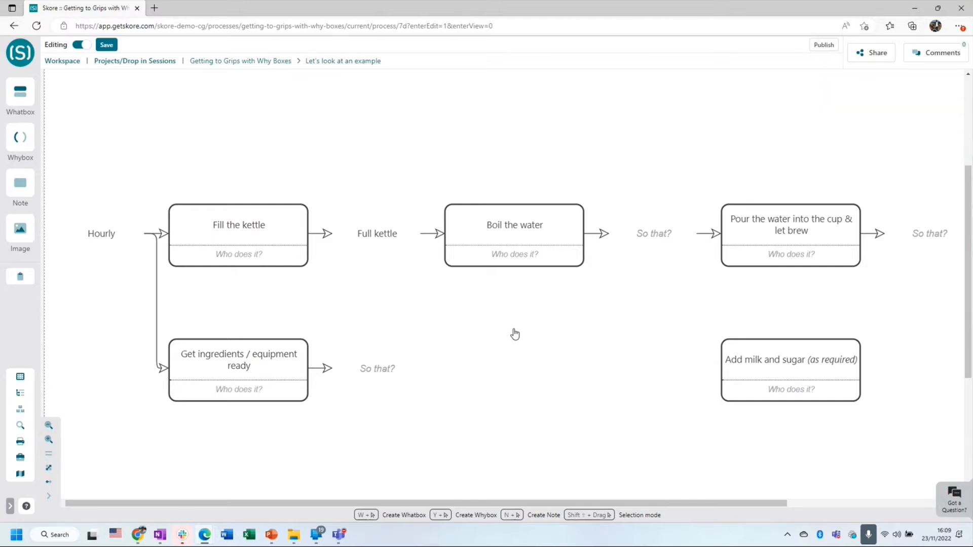
Fill in the why box after "Boil the water" with "Correct temp to brew tea".
{"action": "left_click", "coordinate": [253, 244]}
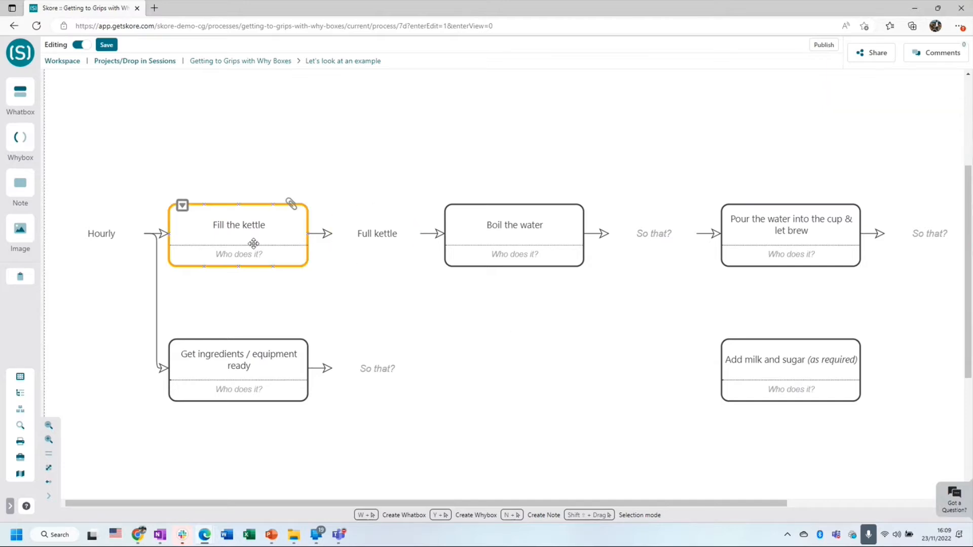
{"action": "left_click", "coordinate": [355, 245]}
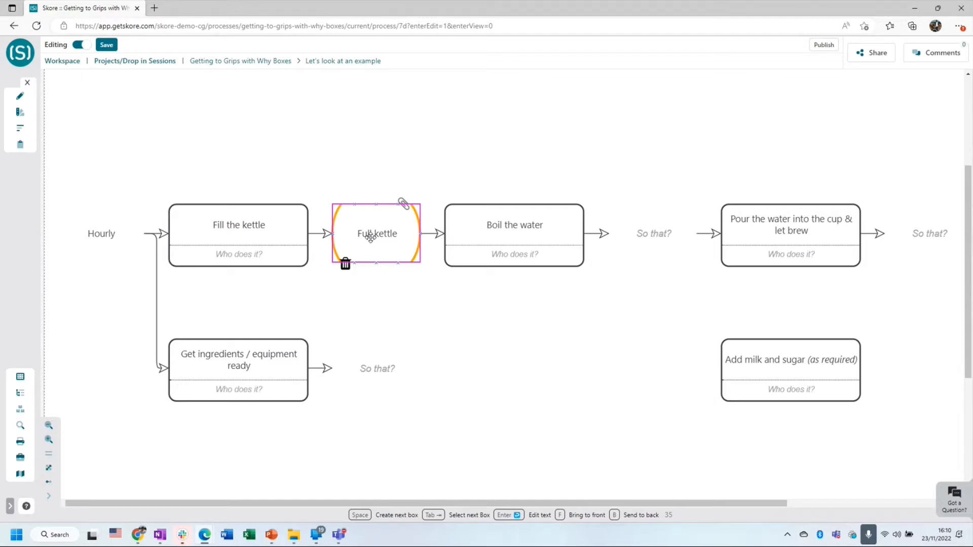
{"action": "left_click", "coordinate": [471, 332]}
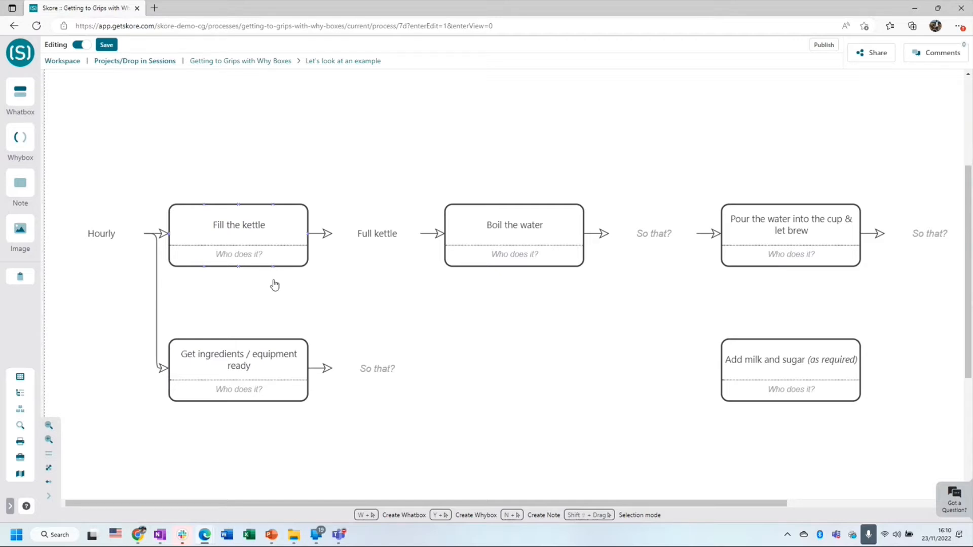
{"action": "left_click_drag", "start_coordinate": [549, 341], "coordinate": [374, 366]}
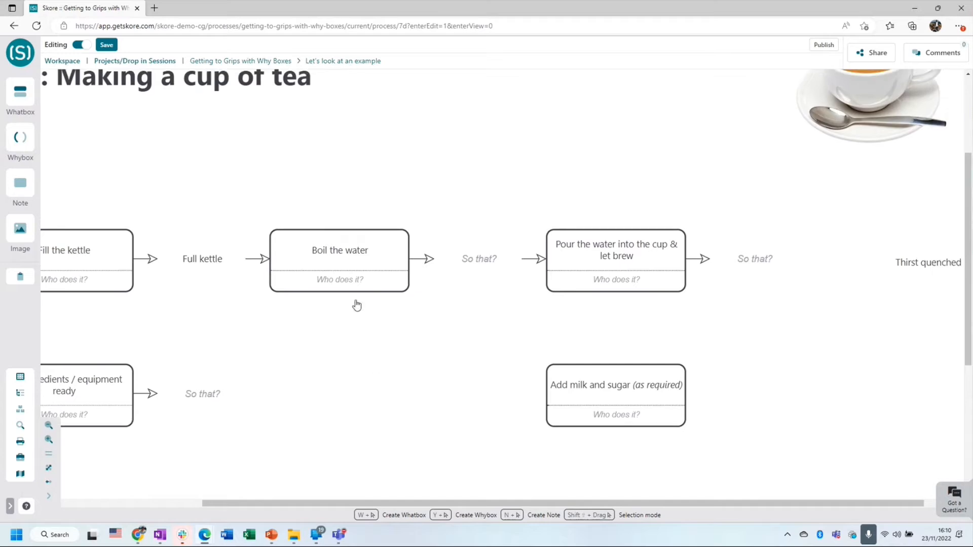
{"action": "left_click", "coordinate": [348, 279]}
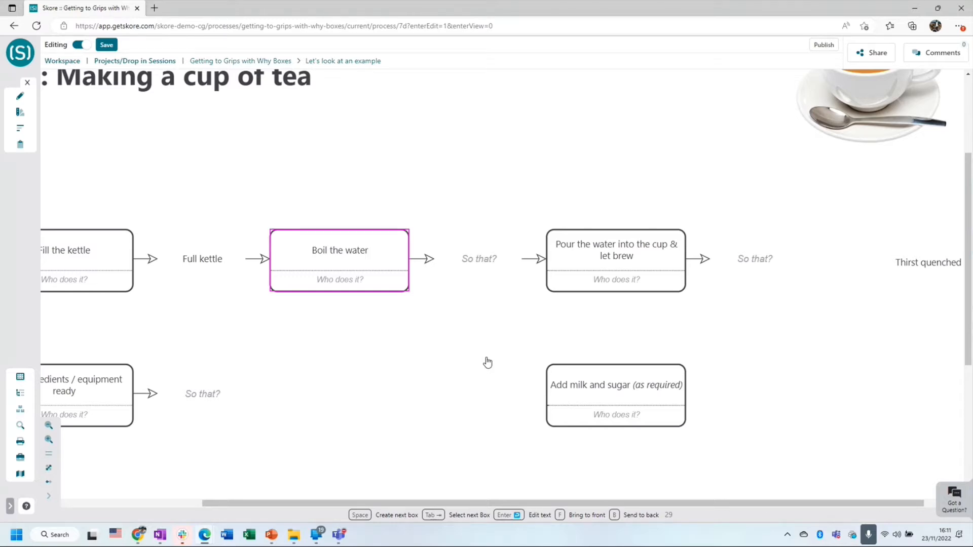
{"action": "left_click", "coordinate": [478, 270]}
{"action": "double_click", "coordinate": [479, 270]}
{"action": "type", "text": "Co"}
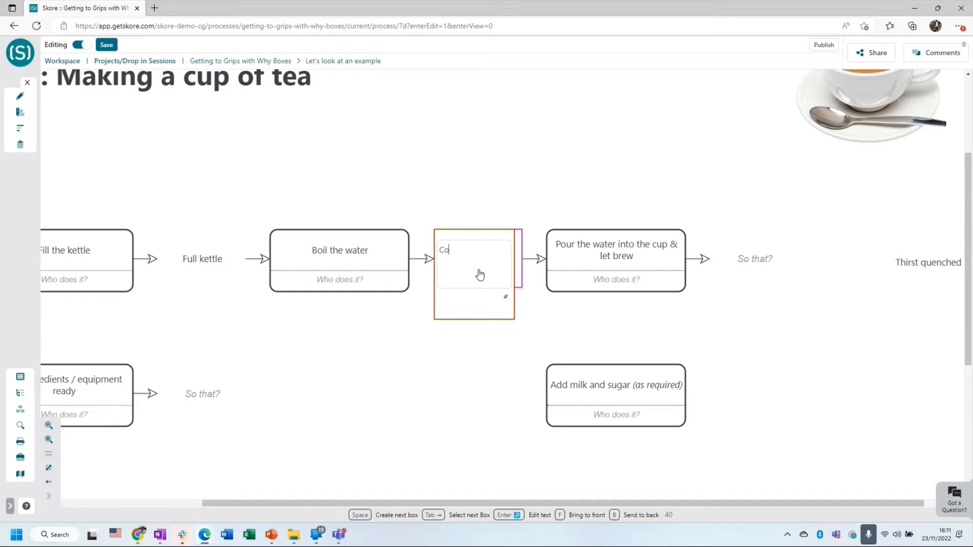
{"action": "type", "text": "rrect temp to brew"}
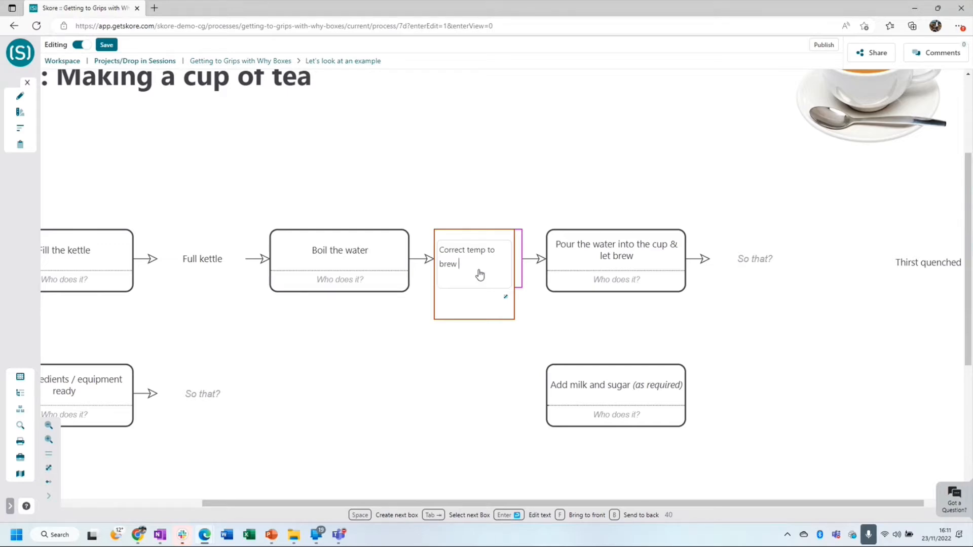
{"action": "type", "text": " tea"}
{"action": "key", "text": "Return"}
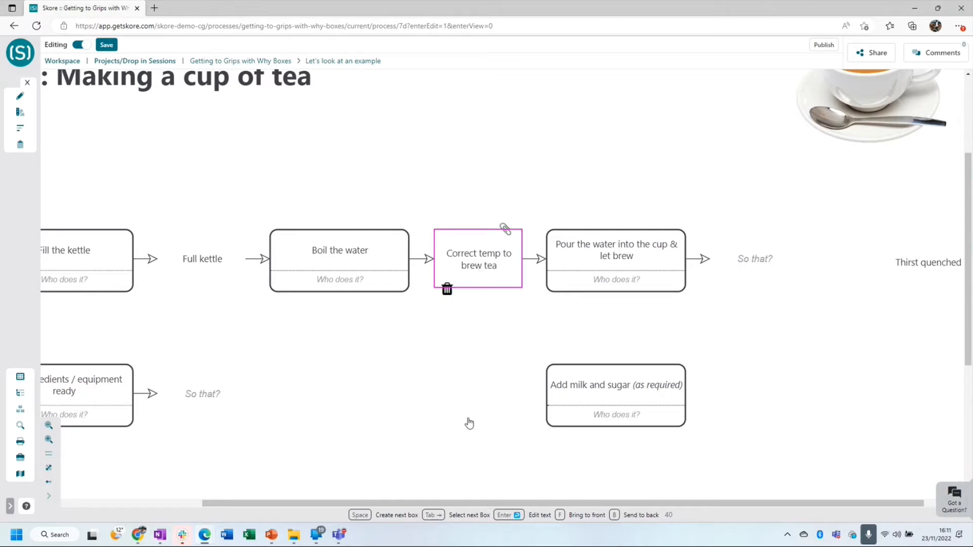
Review the tea process from "Fill the kettle" through "Boil the water" to the final "Thirst quenched" why box, comparing each activity with its outcome.
{"action": "left_click_drag", "start_coordinate": [466, 373], "coordinate": [413, 375]}
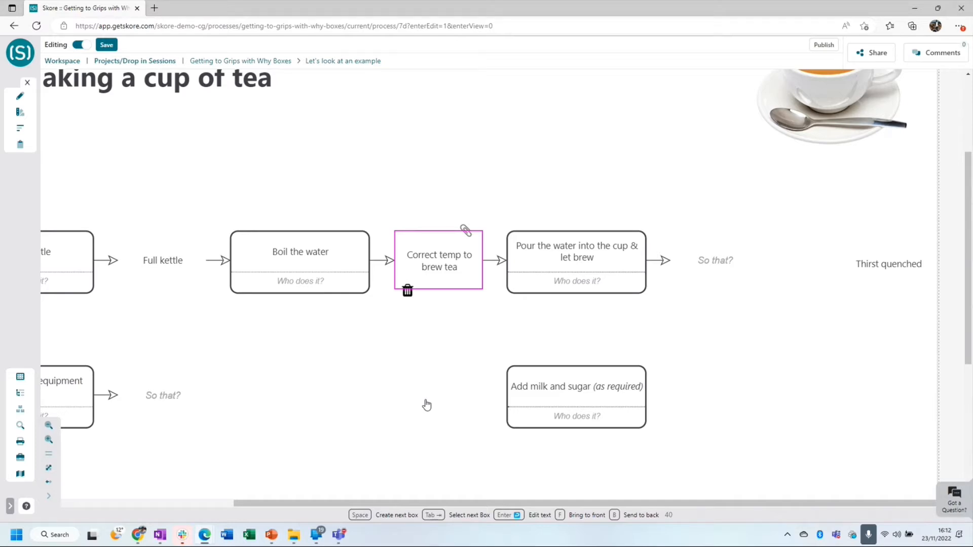
{"action": "left_click", "coordinate": [402, 393]}
{"action": "scroll", "coordinate": [371, 364], "scroll_direction": "down", "scroll_amount": 1}
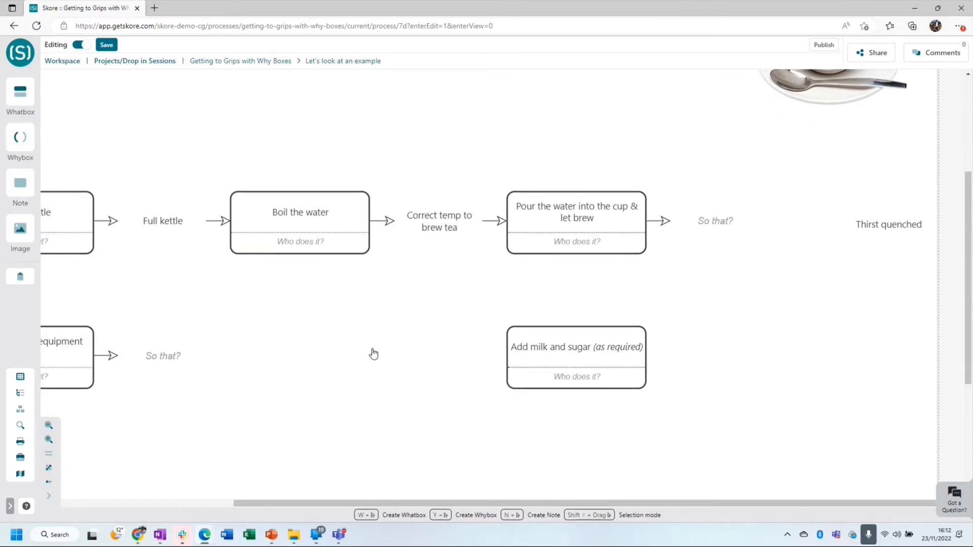
{"action": "left_click", "coordinate": [276, 209]}
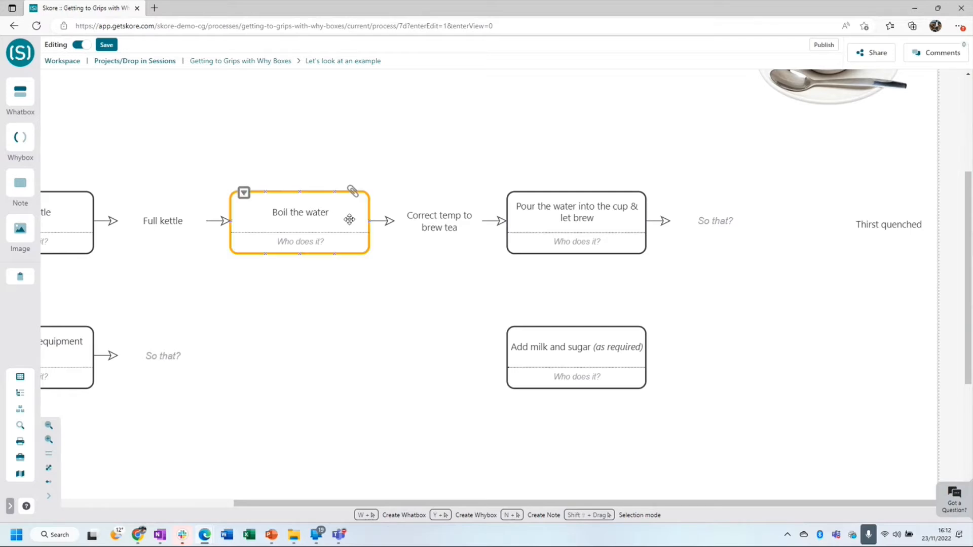
{"action": "double_click", "coordinate": [302, 223]}
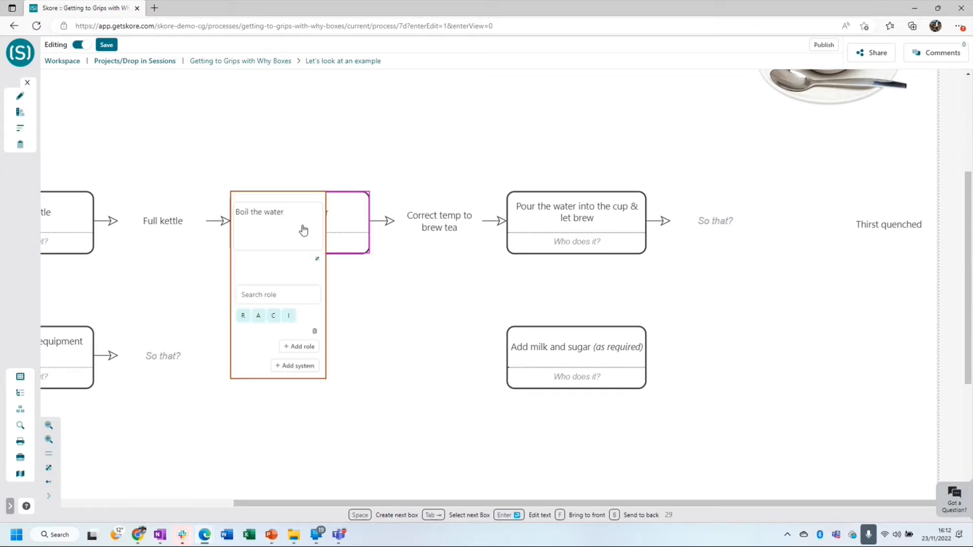
{"action": "left_click", "coordinate": [369, 343]}
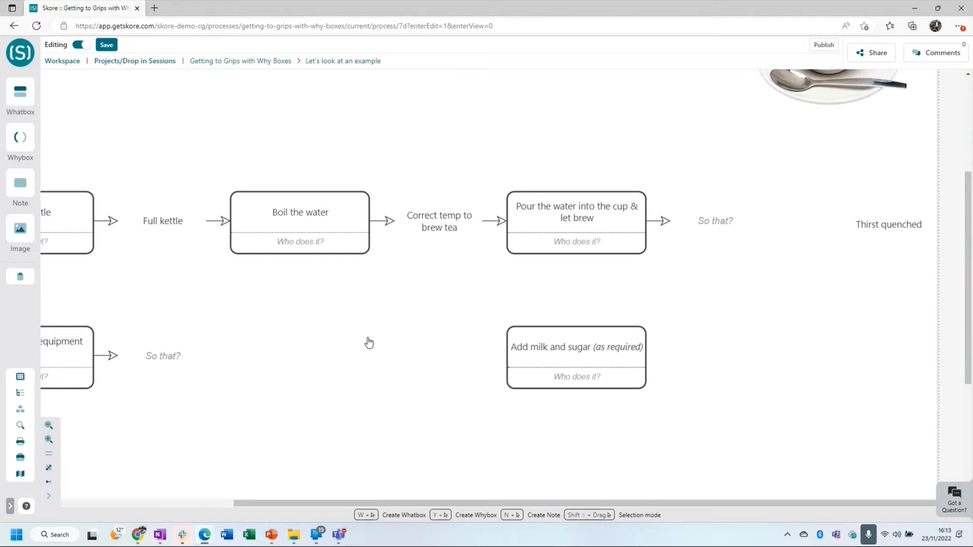
{"action": "left_click_drag", "start_coordinate": [368, 343], "coordinate": [491, 342]}
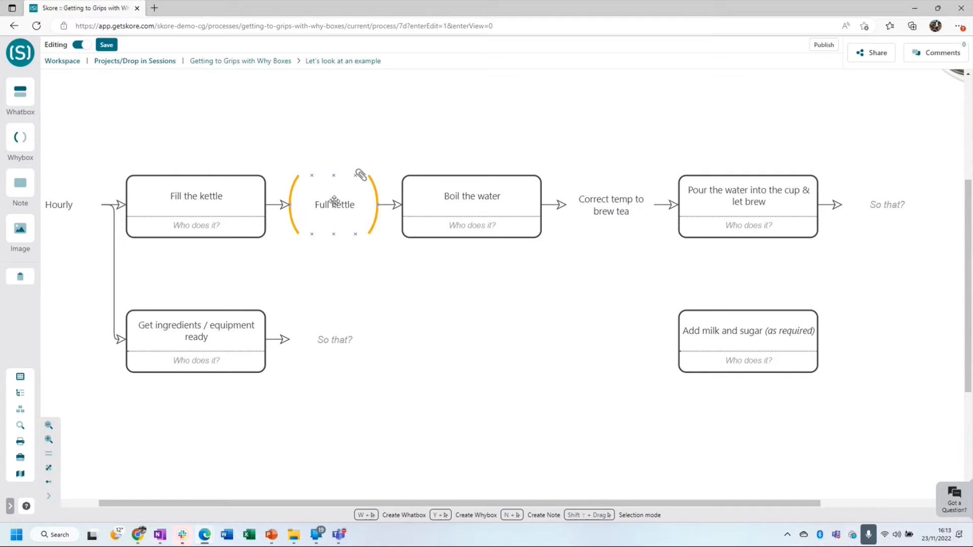
{"action": "left_click", "coordinate": [232, 195]}
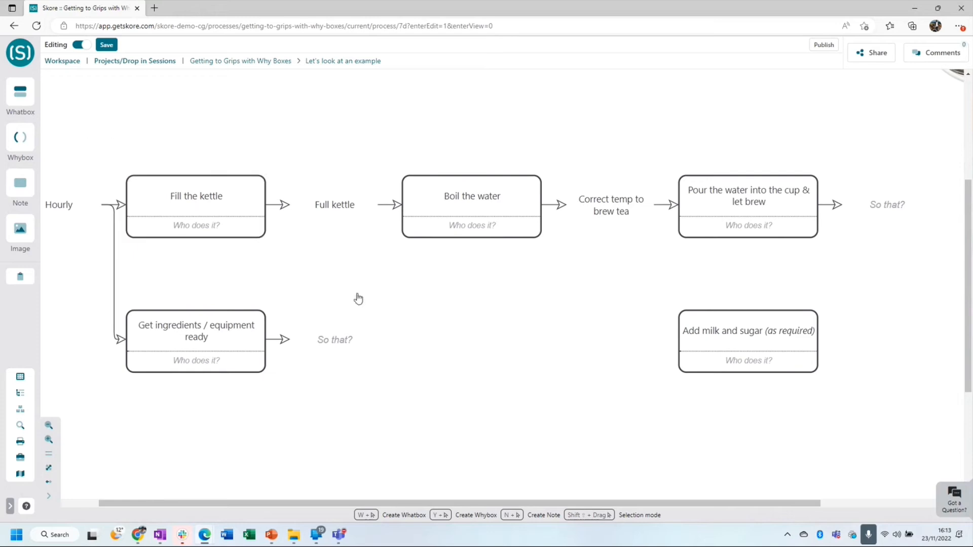
{"action": "left_click_drag", "start_coordinate": [541, 340], "coordinate": [373, 395]}
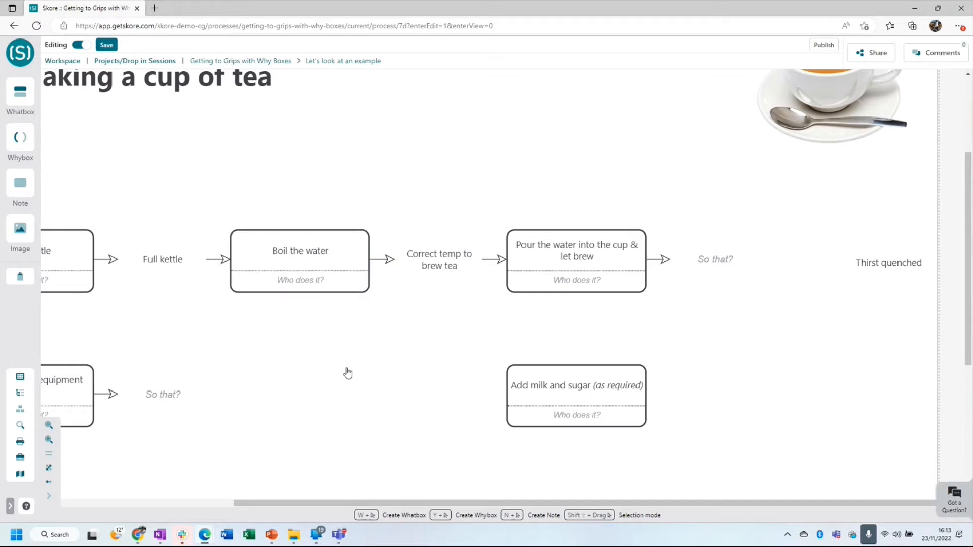
{"action": "scroll", "coordinate": [355, 354], "scroll_direction": "down", "scroll_amount": 1}
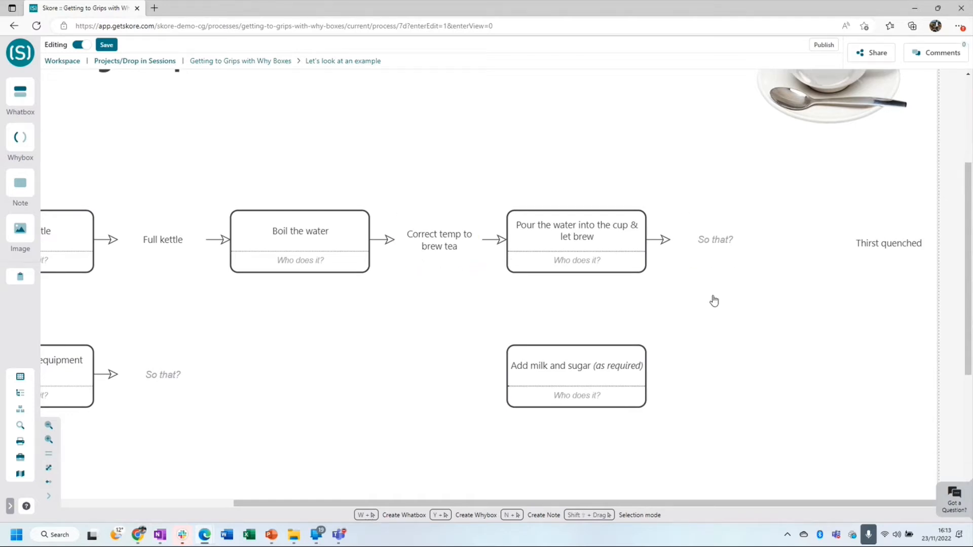
{"action": "left_click", "coordinate": [883, 250]}
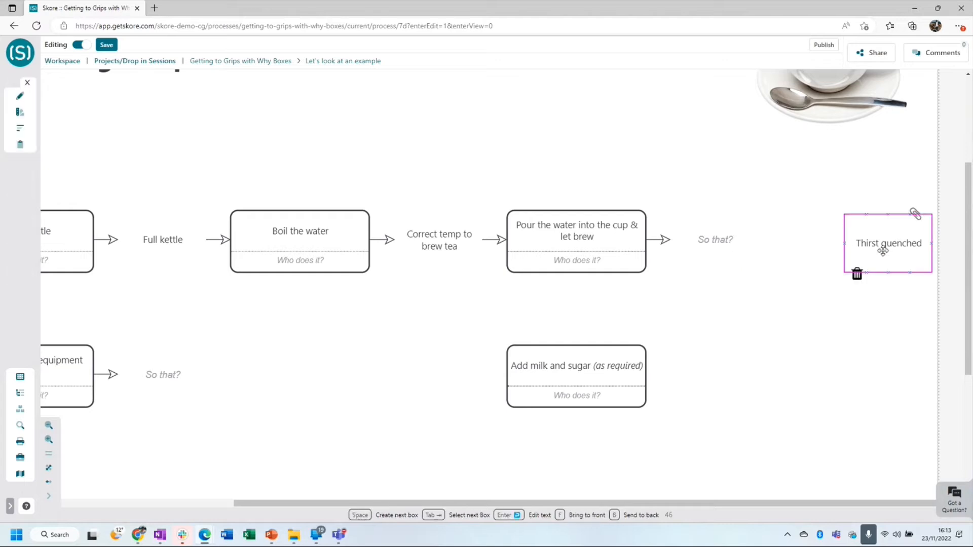